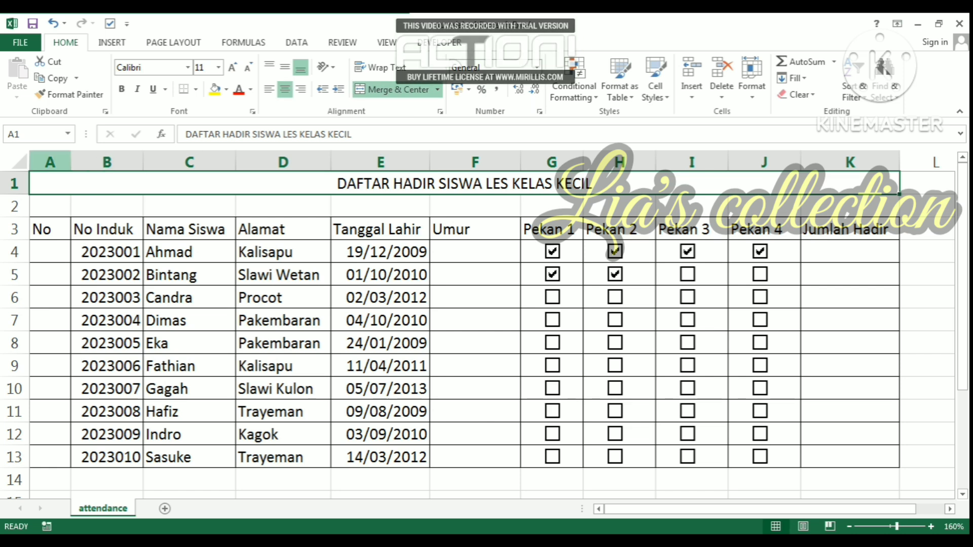
Step: Make the attendance list title spanning A1:K1 bold
{"action": "left_click_drag", "start_coordinate": [49, 162], "coordinate": [850, 162]}
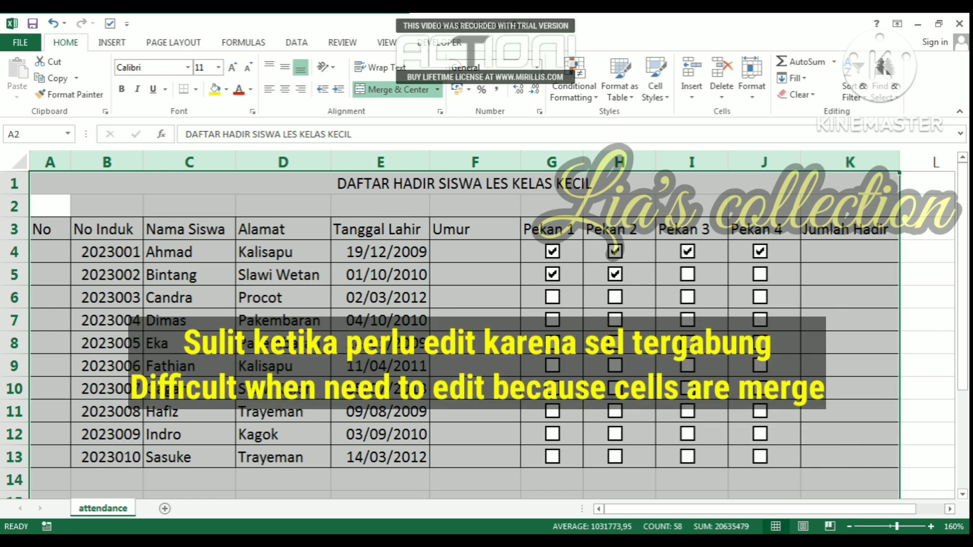
{"action": "left_click", "coordinate": [465, 183]}
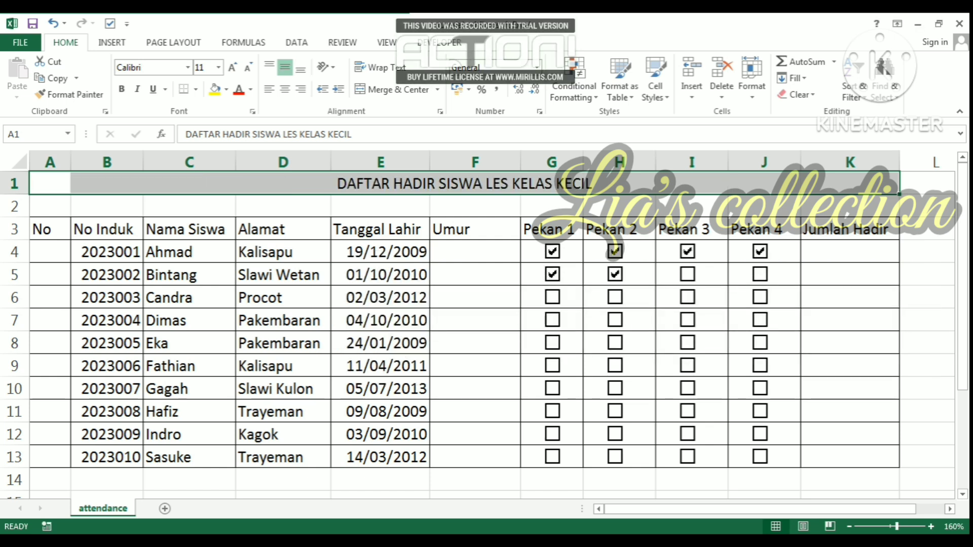
{"action": "key", "text": "ctrl+b"}
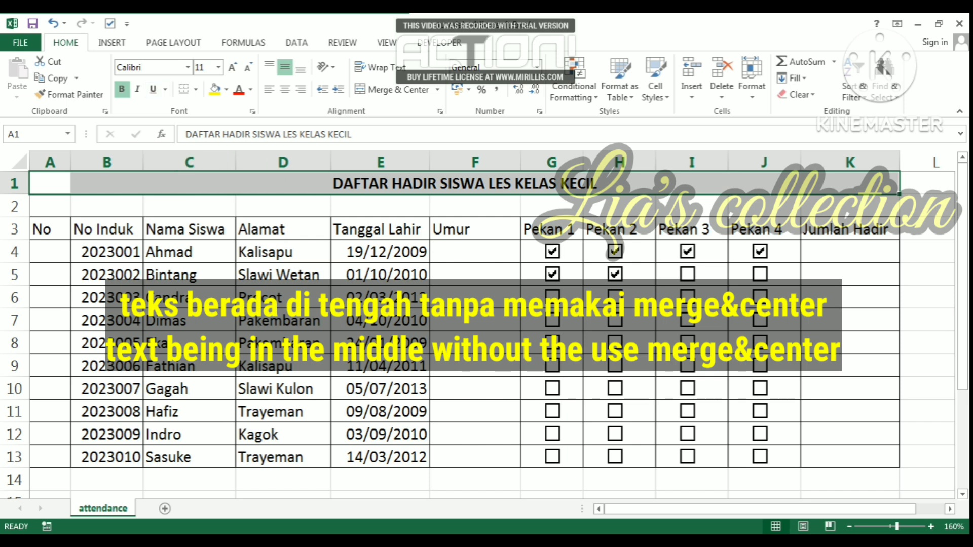
{"action": "key", "text": "Right"}
{"action": "key", "text": "Right"}
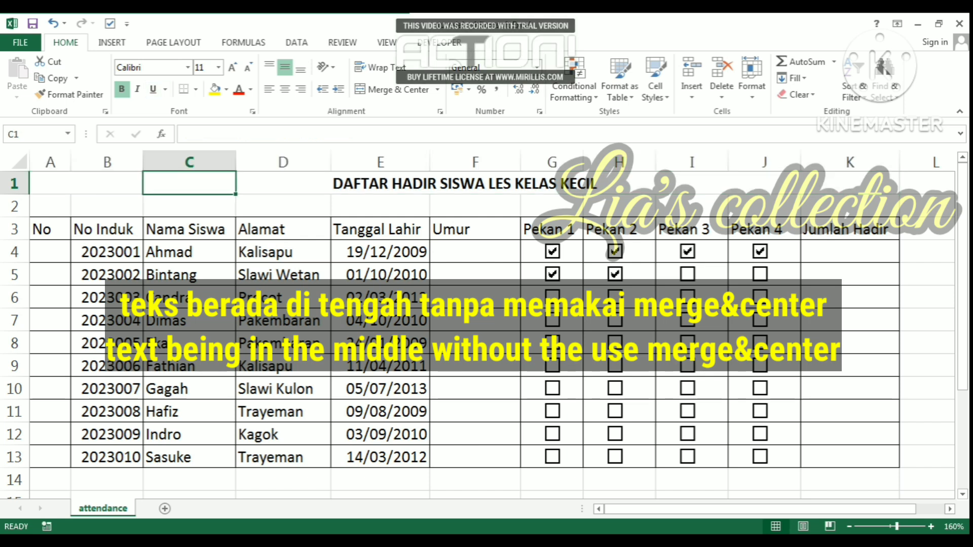
{"action": "key", "text": "Right"}
Step: Enter 1, 2 and 3 in A4:A6 and extend the number series down to A13
{"action": "left_click", "coordinate": [50, 251]}
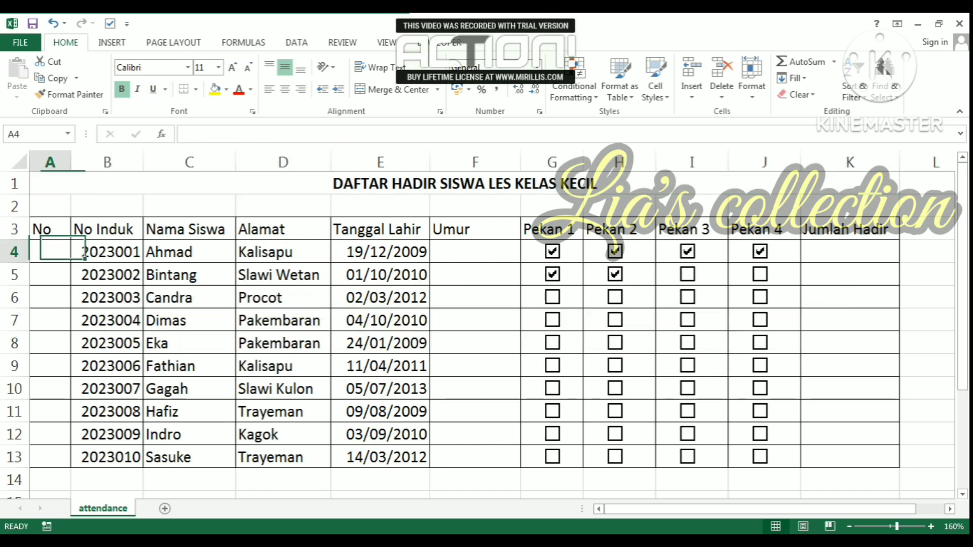
{"action": "type", "text": "1"}
{"action": "key", "text": "ctrl+Return"}
{"action": "key", "text": "Return"}
{"action": "type", "text": "2"}
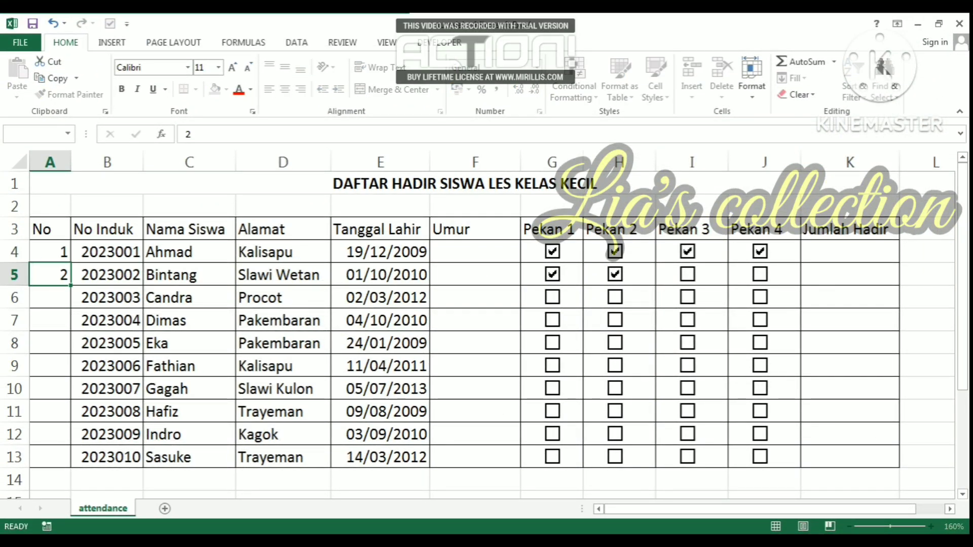
{"action": "key", "text": "Return"}
{"action": "type", "text": "3"}
{"action": "key", "text": "Return"}
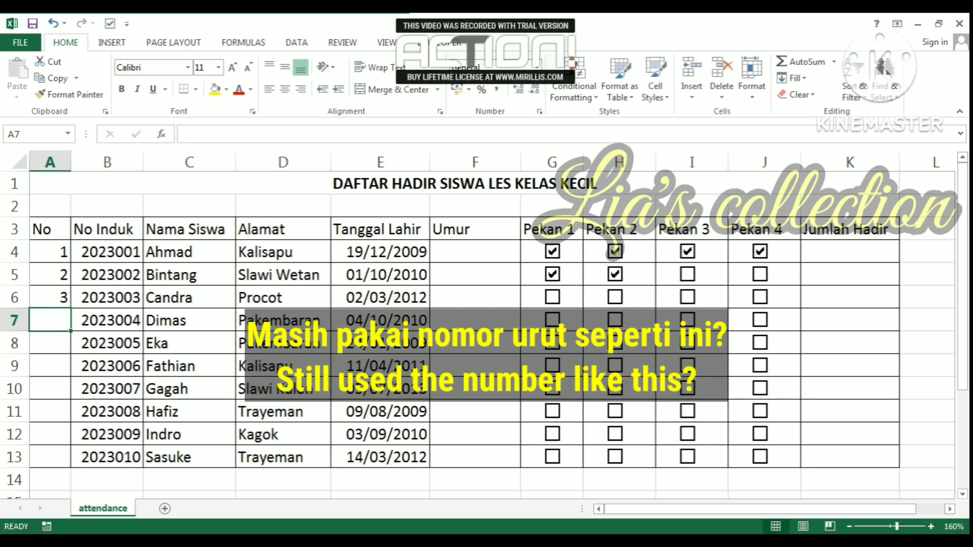
{"action": "left_click_drag", "start_coordinate": [50, 251], "coordinate": [71, 468]}
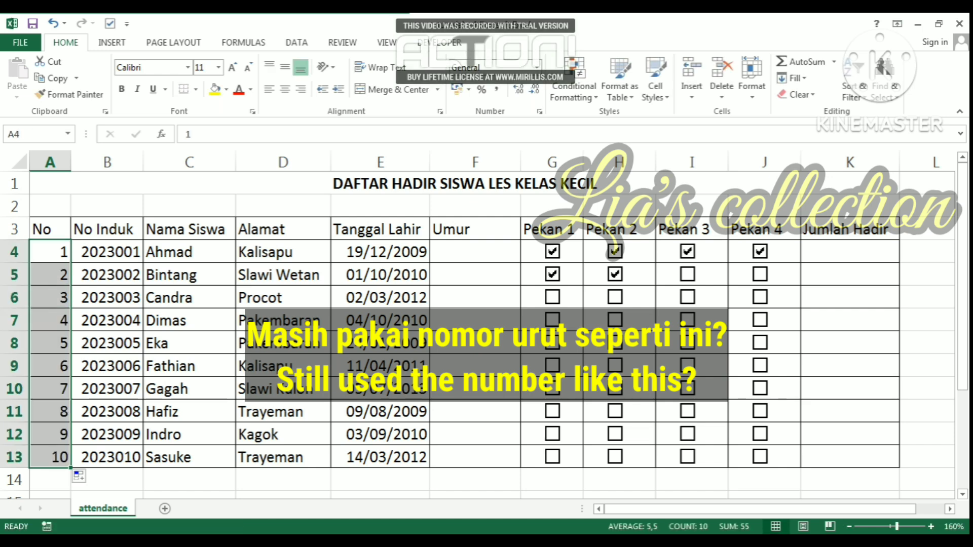
Step: Delete rows 9 and 10 from the student table
{"action": "left_click", "coordinate": [107, 389]}
{"action": "left_click_drag", "start_coordinate": [14, 366], "coordinate": [14, 389]}
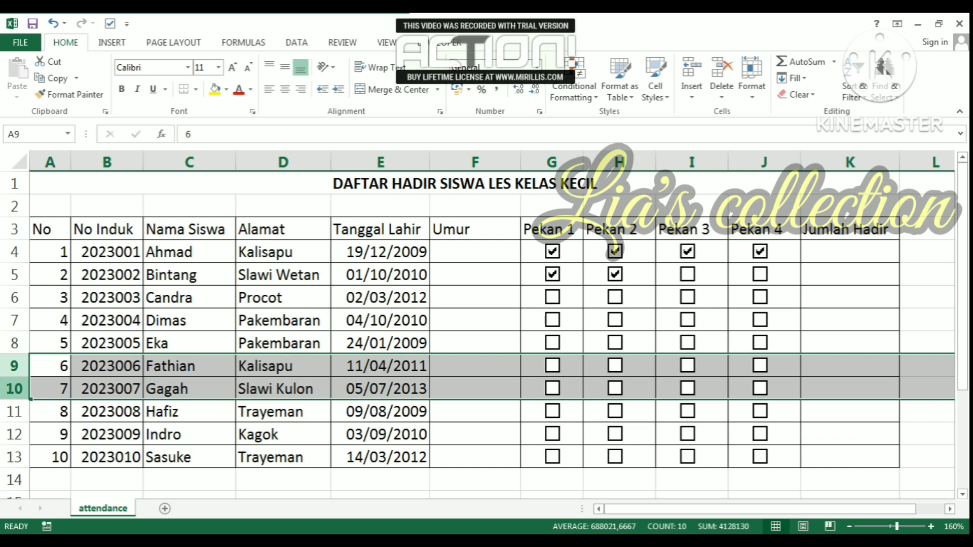
{"action": "key", "text": "ctrl+minus"}
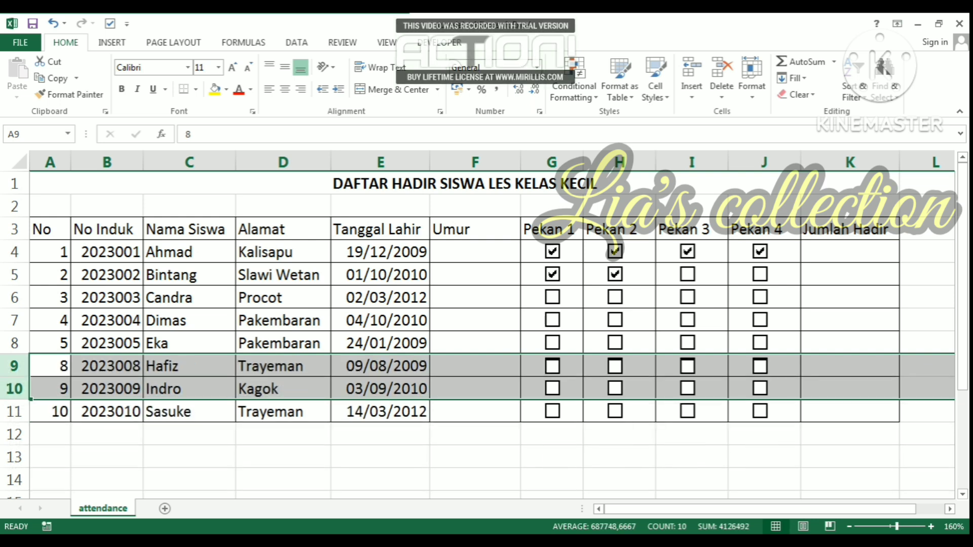
Step: Fill A8:A10 with yellow, and undo both the fill and the row deletion
{"action": "left_click_drag", "start_coordinate": [50, 343], "coordinate": [50, 389]}
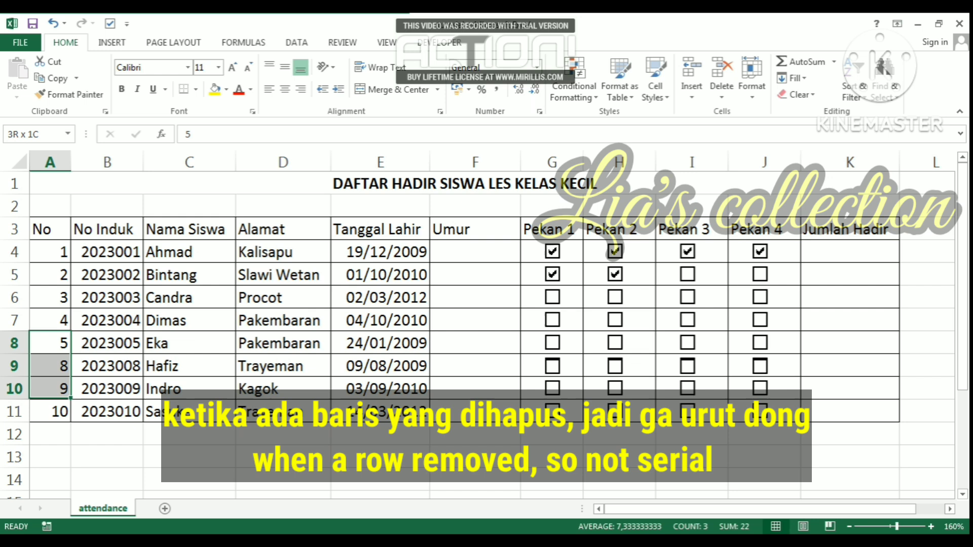
{"action": "left_click", "coordinate": [215, 89]}
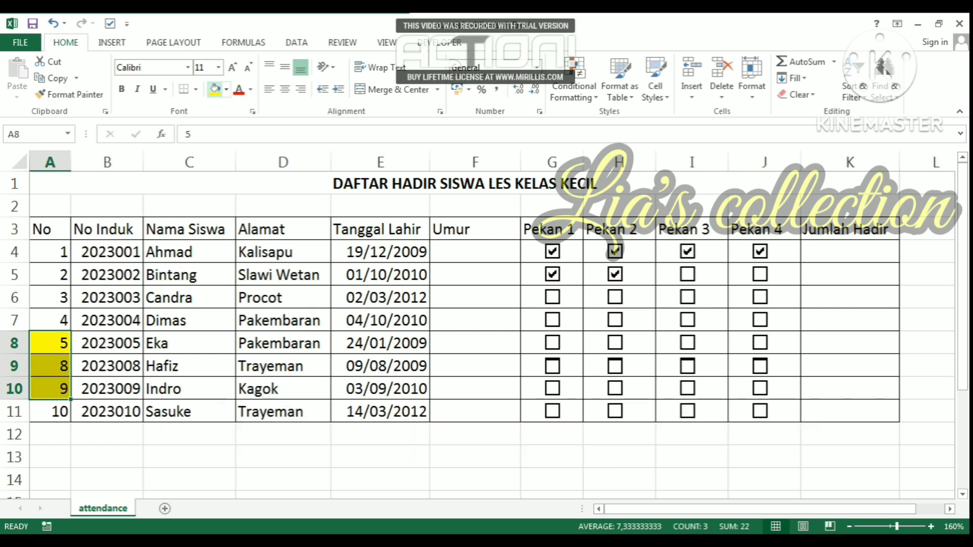
{"action": "key", "text": "ctrl+z"}
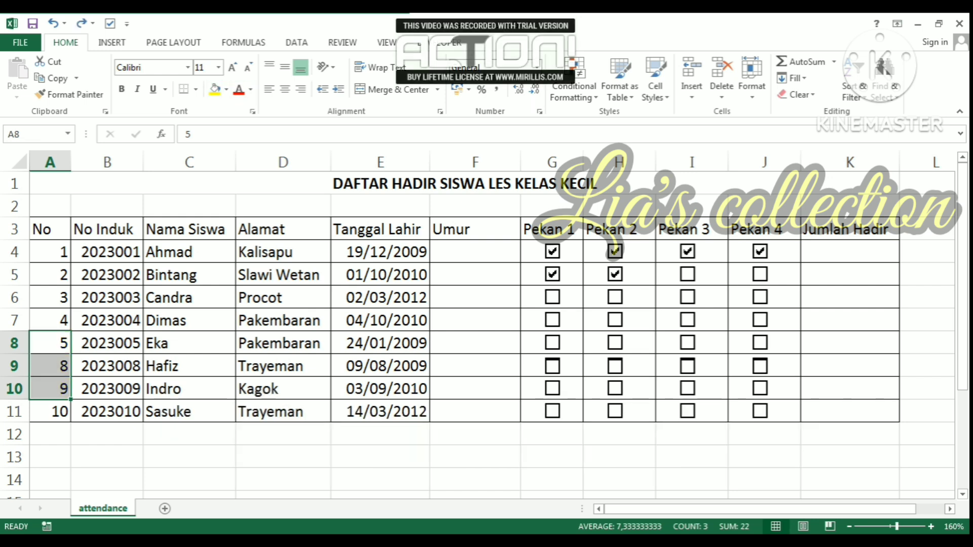
{"action": "key", "text": "ctrl+z"}
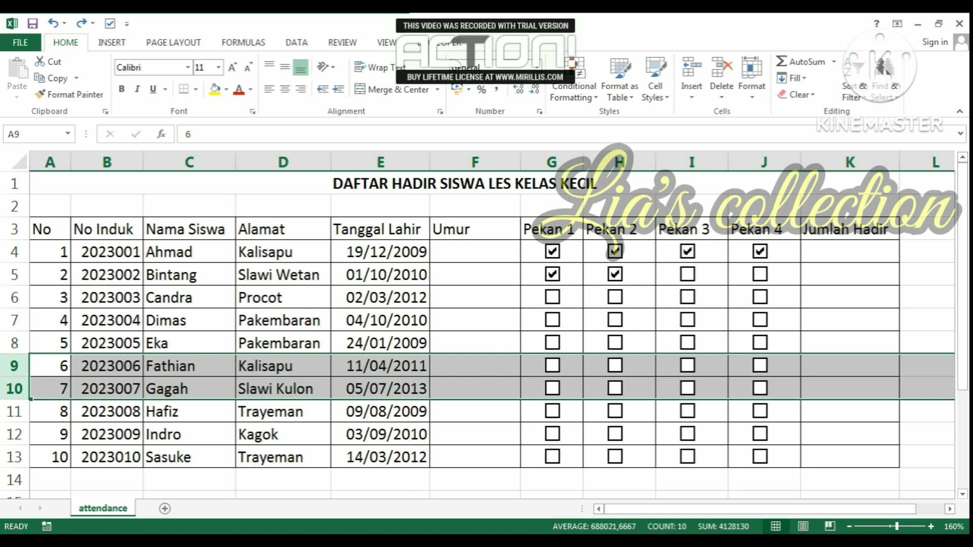
Step: Replace the typed numbers in A4:A13 with the formula =ROW()-ROW($A$3), entered in A4 and filled down
{"action": "left_click", "coordinate": [50, 252]}
{"action": "left_click_drag", "start_coordinate": [50, 251], "coordinate": [50, 457]}
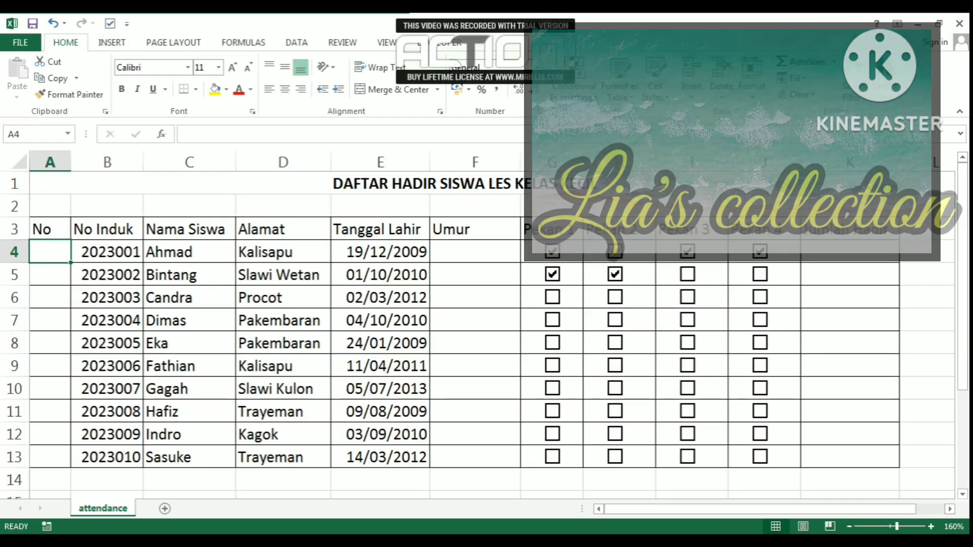
{"action": "type", "text": "="}
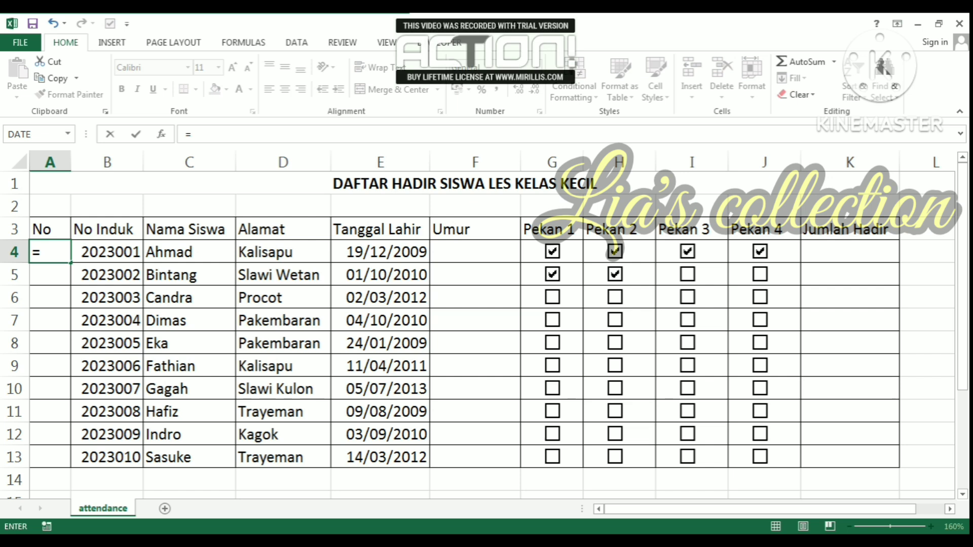
{"action": "type", "text": "ROW()-ROW("}
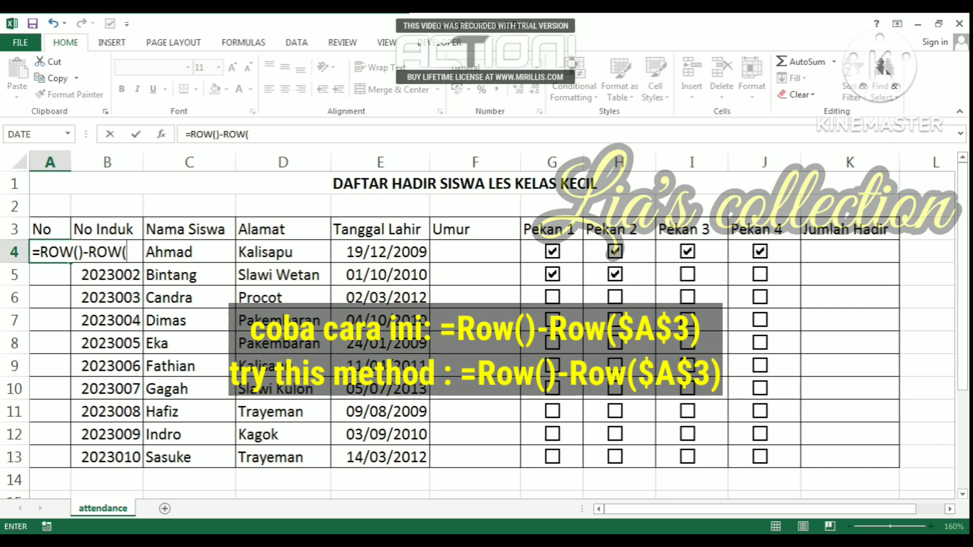
{"action": "key", "text": "Up"}
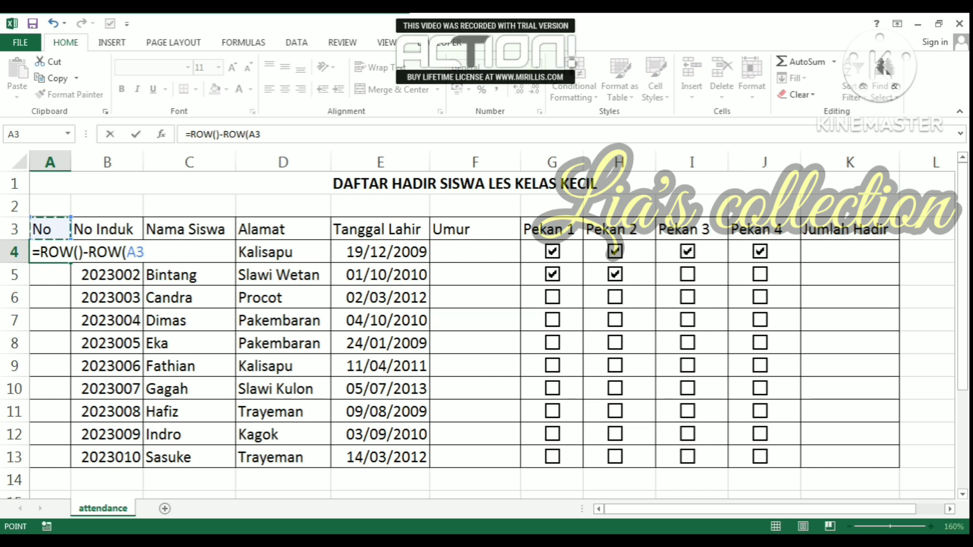
{"action": "key", "text": "F4"}
{"action": "type", "text": ")"}
{"action": "key", "text": "Return"}
{"action": "key", "text": "Up"}
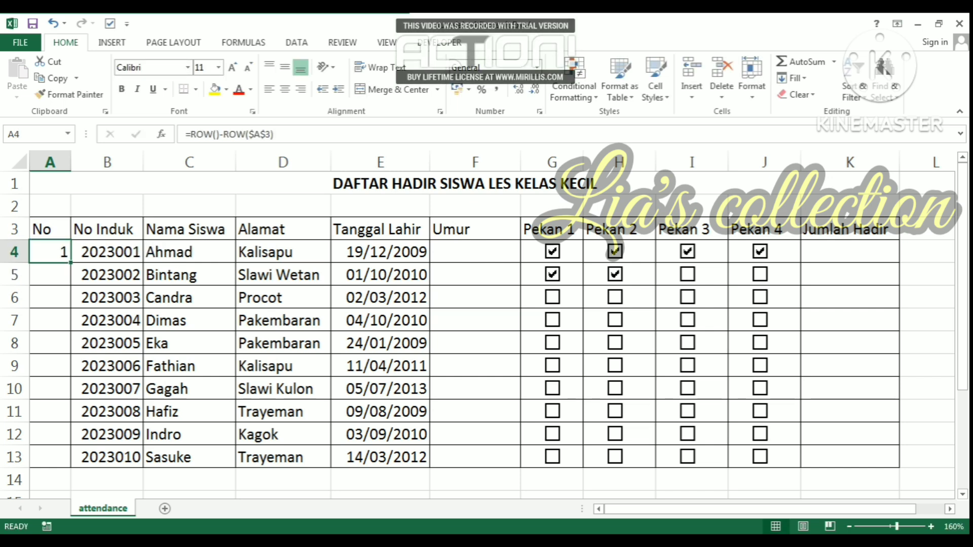
{"action": "double_click", "coordinate": [71, 262]}
Step: Test the formula numbering by deleting rows 9 and 10 and selecting A8:A10
{"action": "left_click_drag", "start_coordinate": [14, 366], "coordinate": [14, 387]}
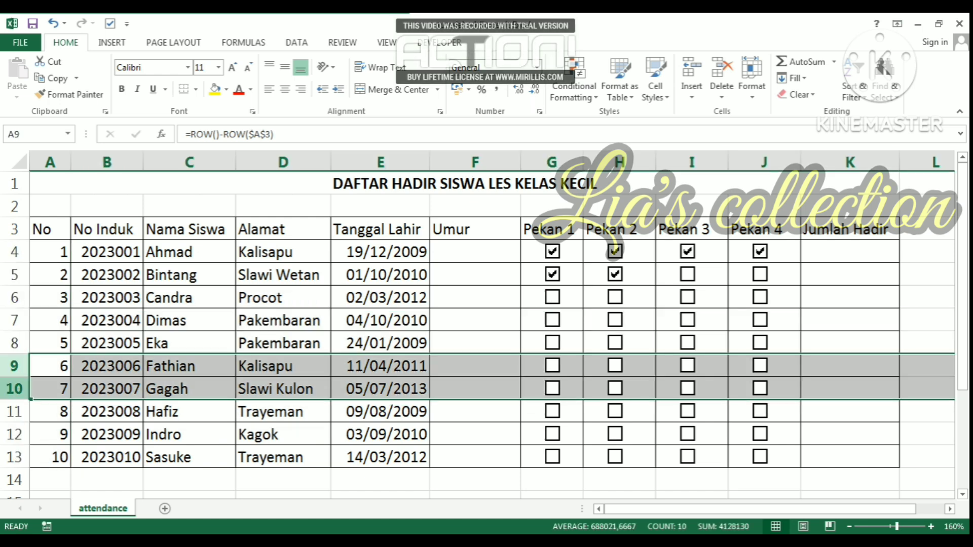
{"action": "key", "text": "ctrl+minus"}
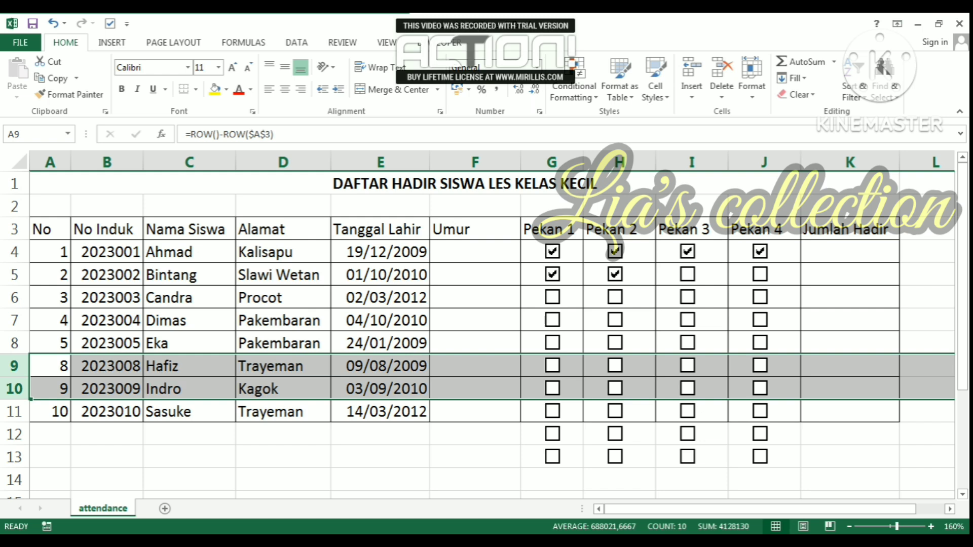
{"action": "left_click_drag", "start_coordinate": [49, 343], "coordinate": [50, 388]}
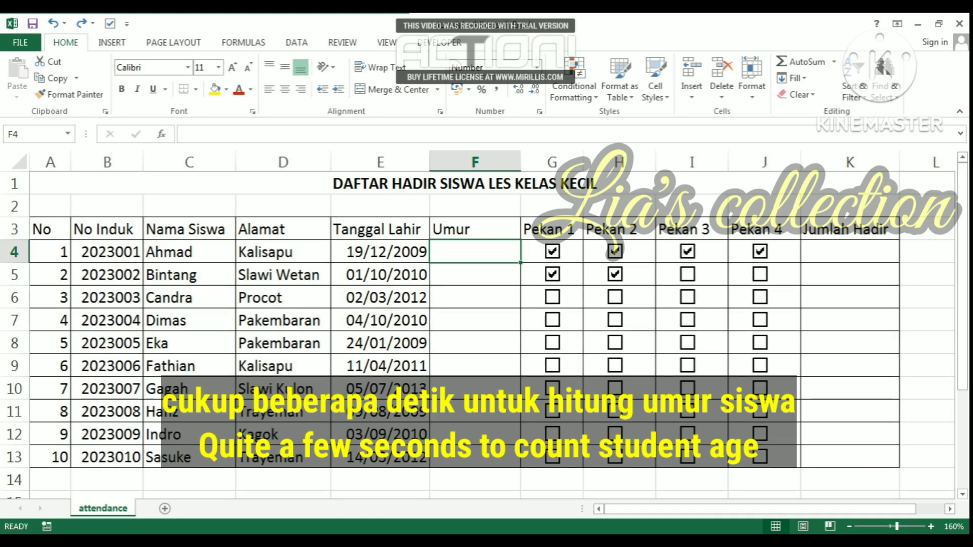
Step: Calculate the ages in the Umur column with =DATEDIF(E4;TODAY();"Y")&" tahun" in F4, filled down to F13
{"action": "type", "text": "="}
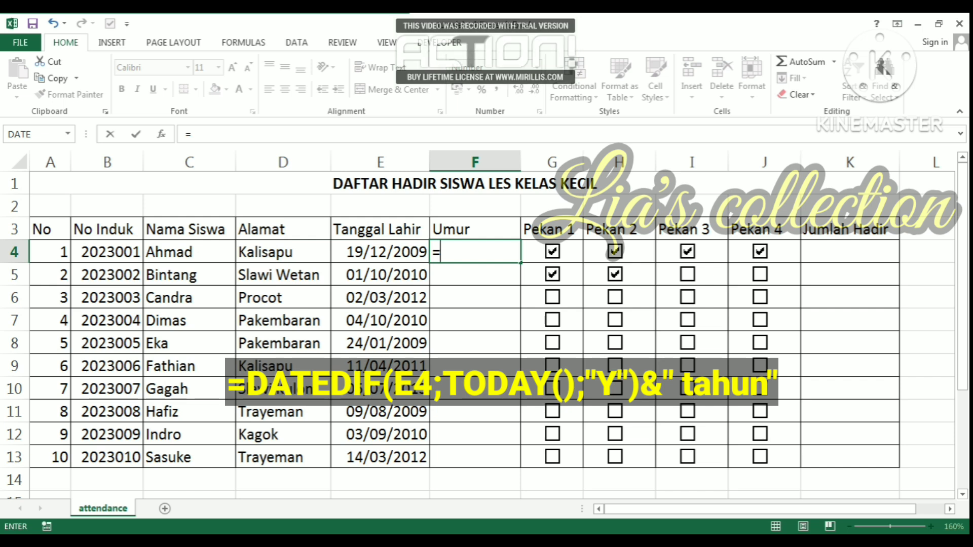
{"action": "type", "text": "DATEDIF("}
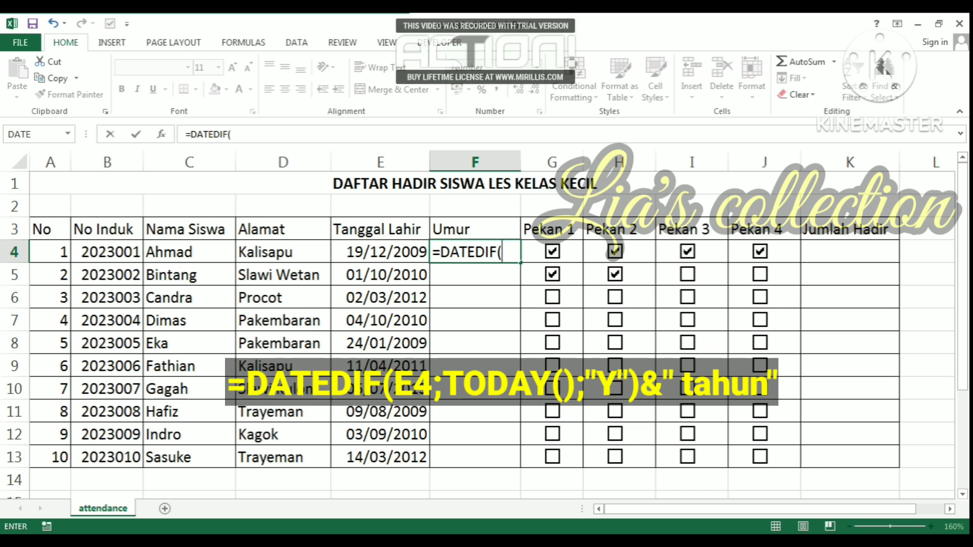
{"action": "left_click", "coordinate": [380, 252]}
{"action": "type", "text": ";"}
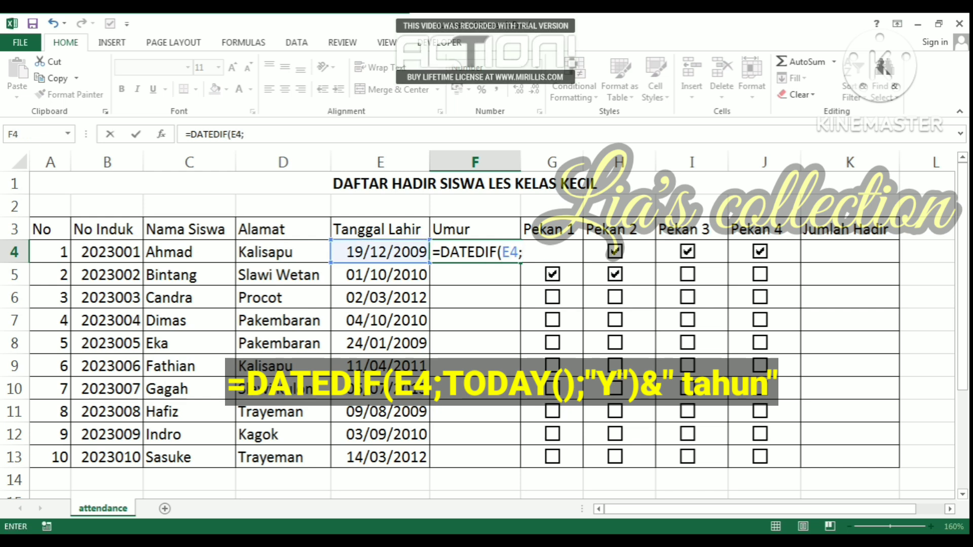
{"action": "type", "text": "TODAY();\"Y"}
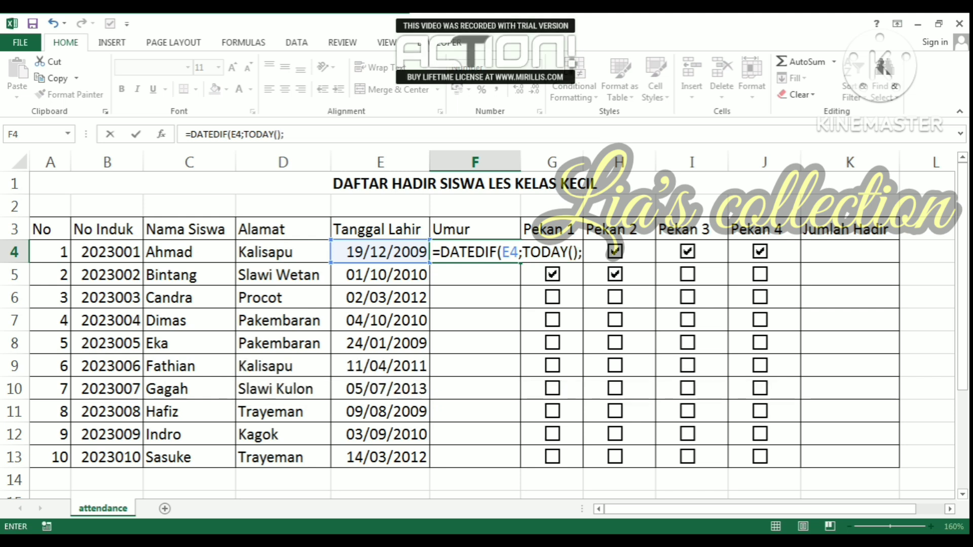
{"action": "type", "text": "\")&\""}
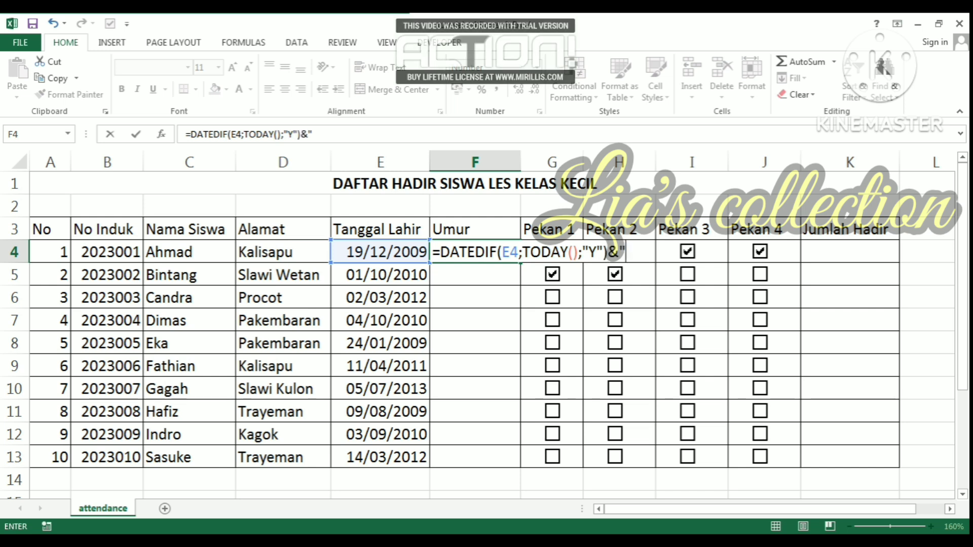
{"action": "type", "text": " tahun\""}
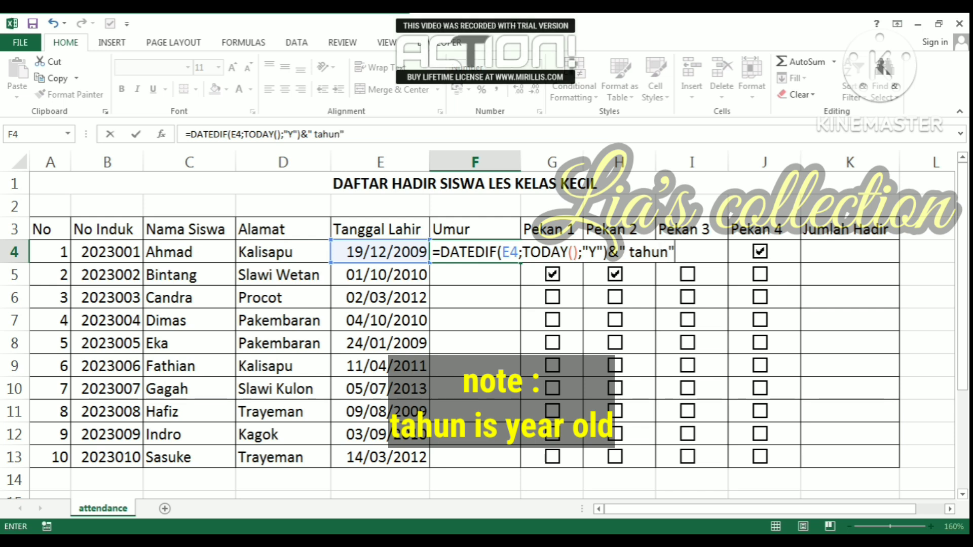
{"action": "key", "text": "ctrl+Return"}
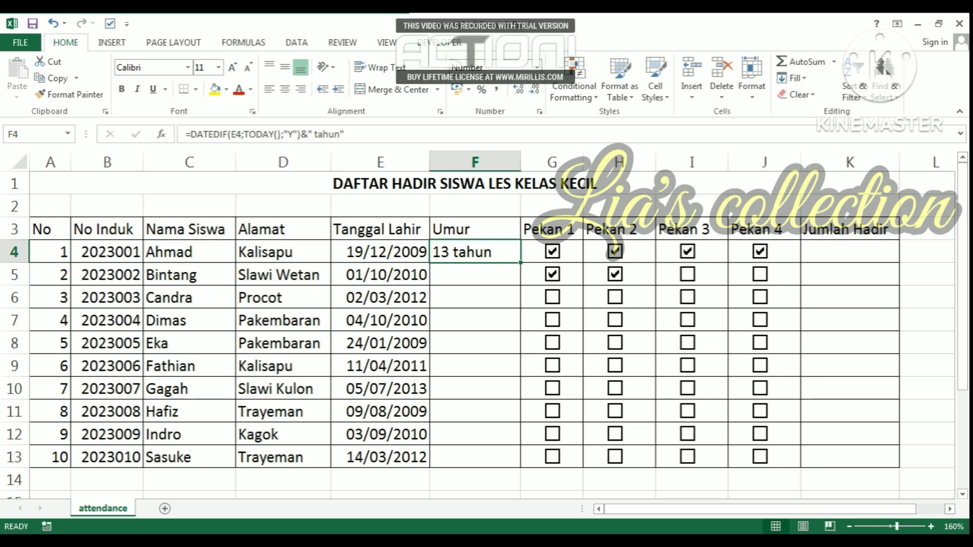
{"action": "double_click", "coordinate": [520, 262]}
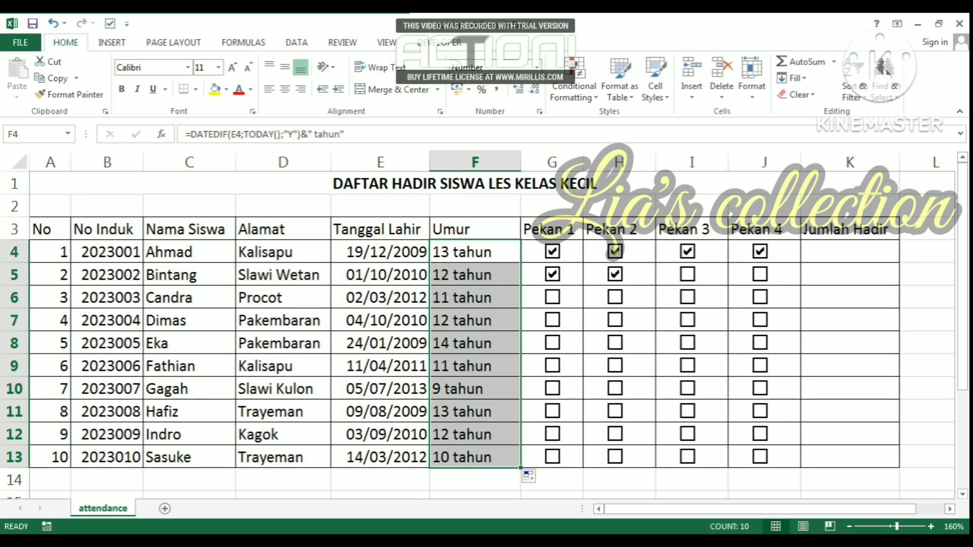
Step: Select all checkbox objects in G4:J13 with Go To Special and delete them together
{"action": "left_click_drag", "start_coordinate": [552, 252], "coordinate": [760, 457]}
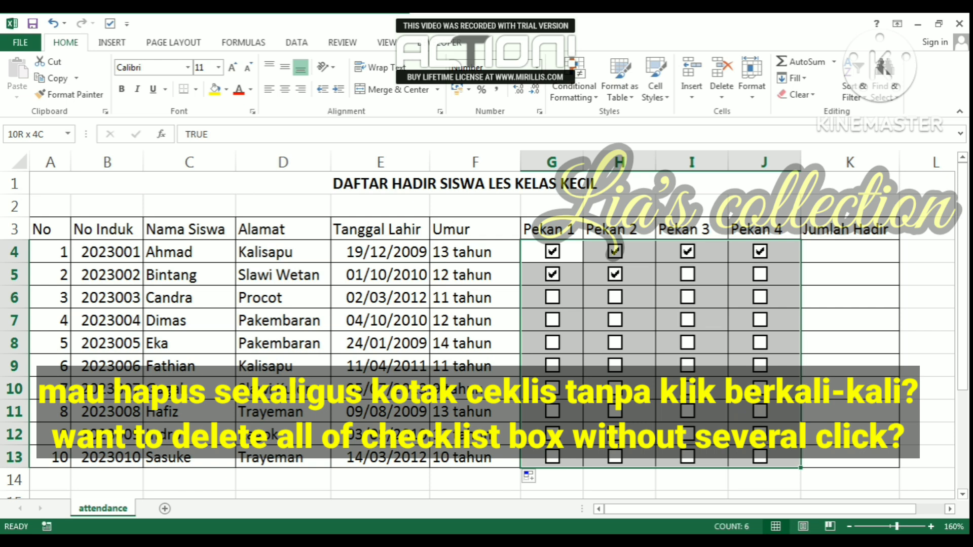
{"action": "left_click_drag", "start_coordinate": [760, 457], "coordinate": [760, 457]}
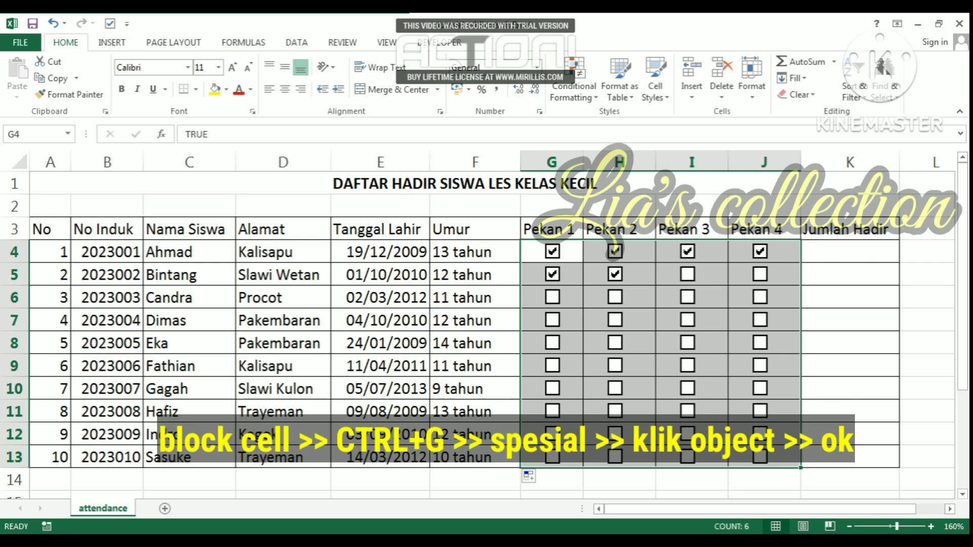
{"action": "key", "text": "ctrl+g"}
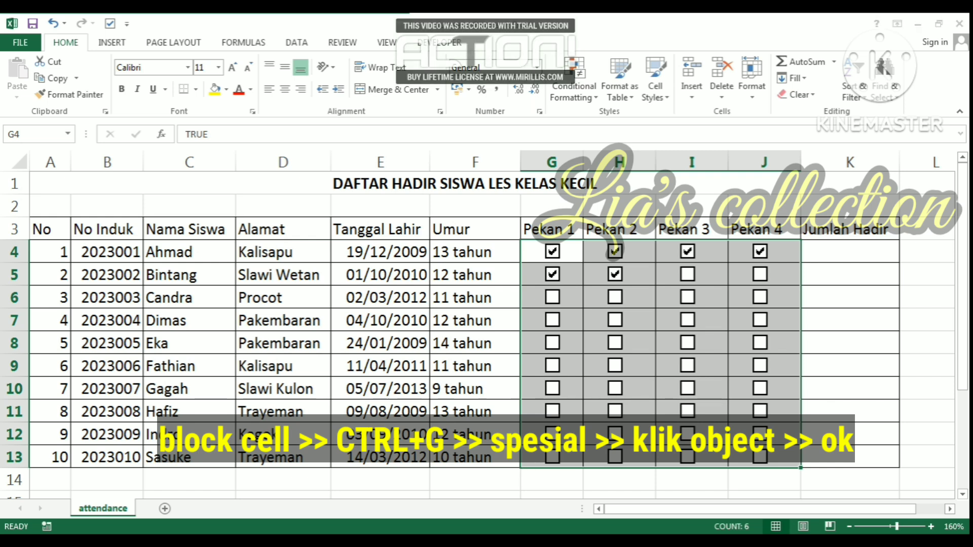
{"action": "key", "text": "Return"}
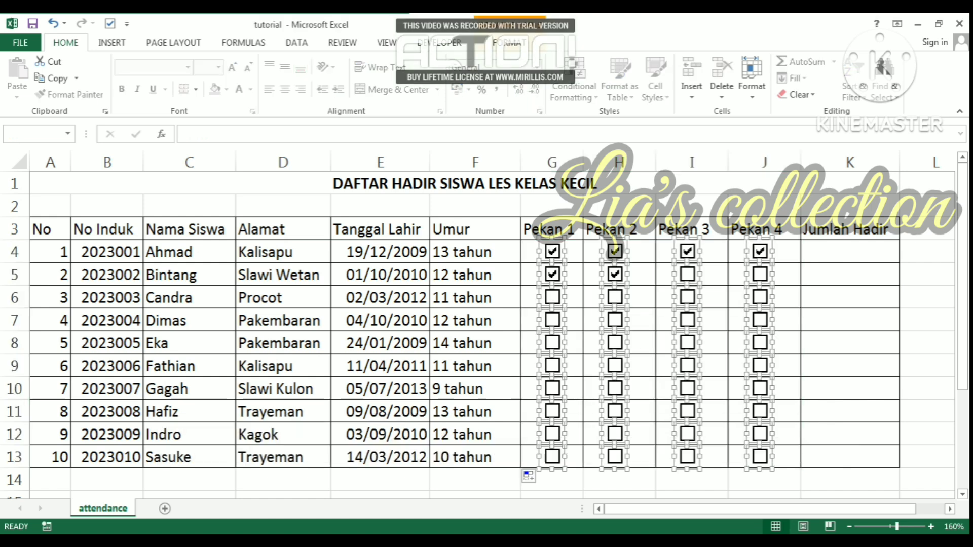
{"action": "key", "text": "Delete"}
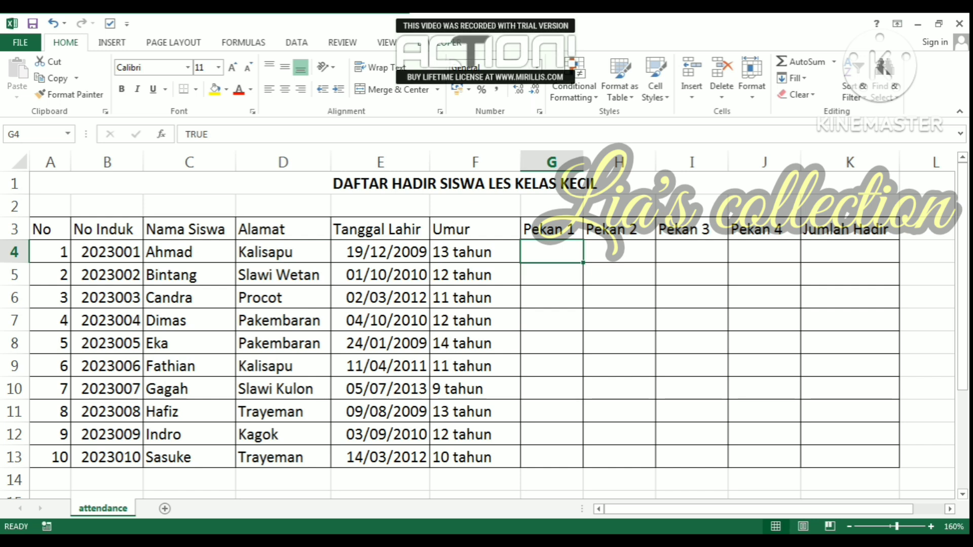
Step: Draw a new checkbox control inside cell G4 under Pekan 1 and remove its caption text
{"action": "left_click", "coordinate": [438, 42]}
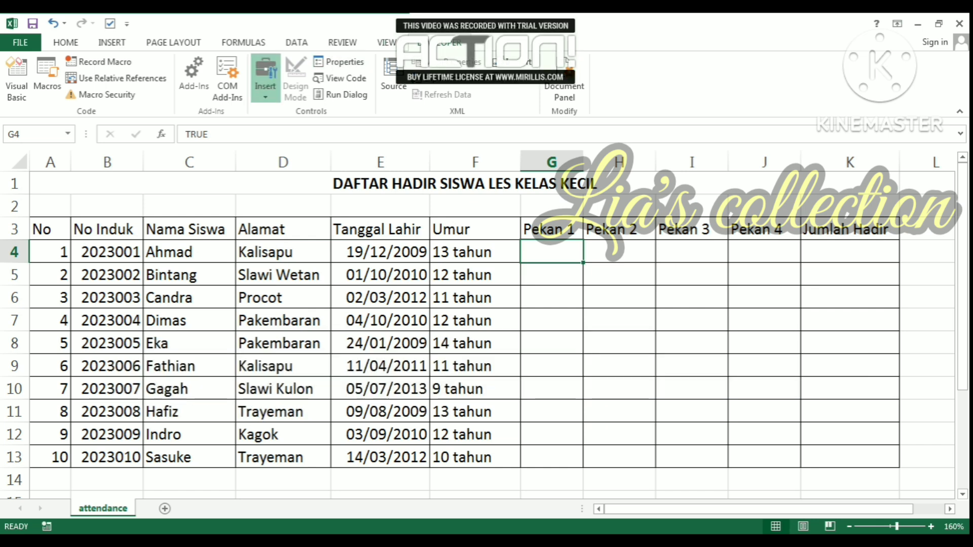
{"action": "left_click", "coordinate": [294, 127]}
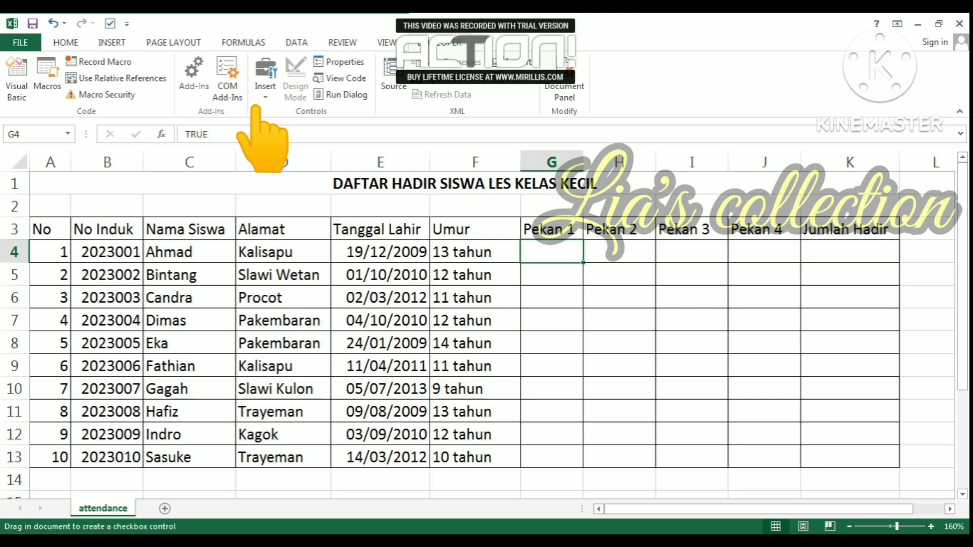
{"action": "mouse_move", "coordinate": [533, 245]}
{"action": "left_mouse_down"}
{"action": "mouse_move", "coordinate": [570, 270]}
{"action": "mouse_move", "coordinate": [560, 260]}
{"action": "left_mouse_up"}
{"action": "left_click", "coordinate": [558, 252]}
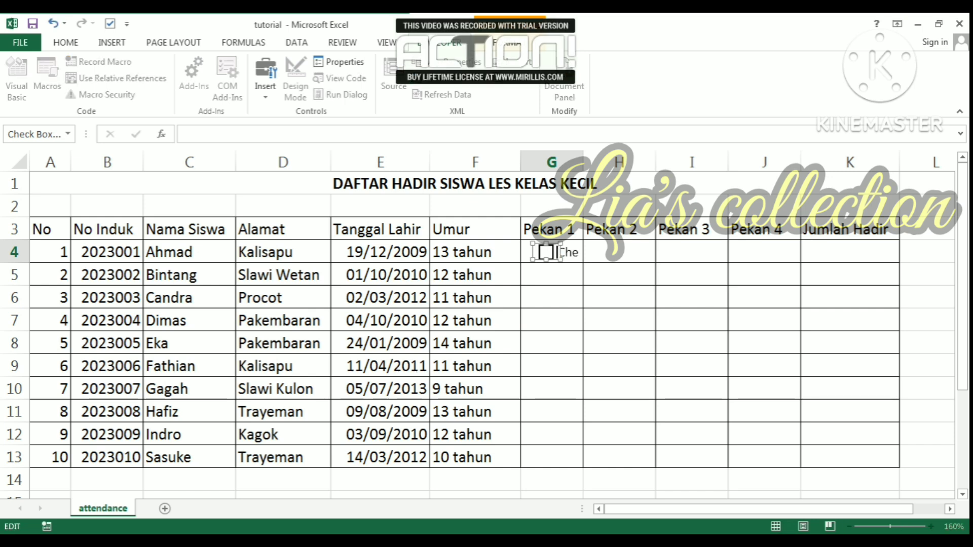
{"action": "left_click", "coordinate": [619, 274]}
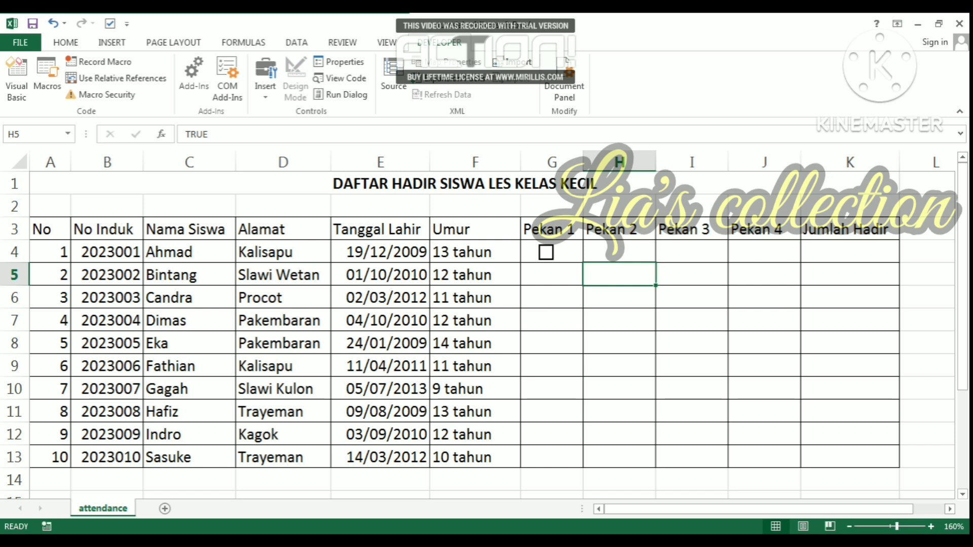
Step: Copy cell G4 with its checkbox to G4:J13 and tick the Pekan 1 and Pekan 2 boxes in row 4
{"action": "left_click", "coordinate": [572, 253]}
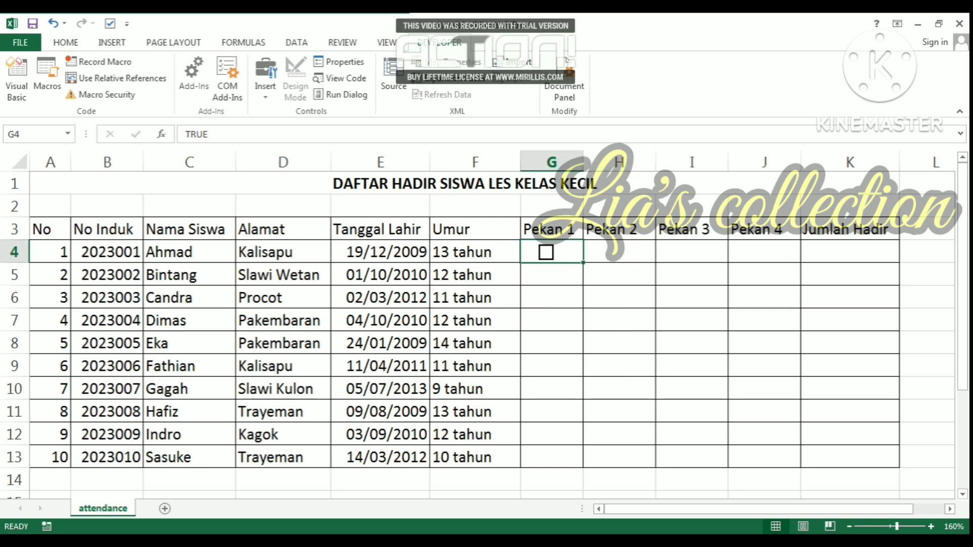
{"action": "key", "text": "ctrl+c"}
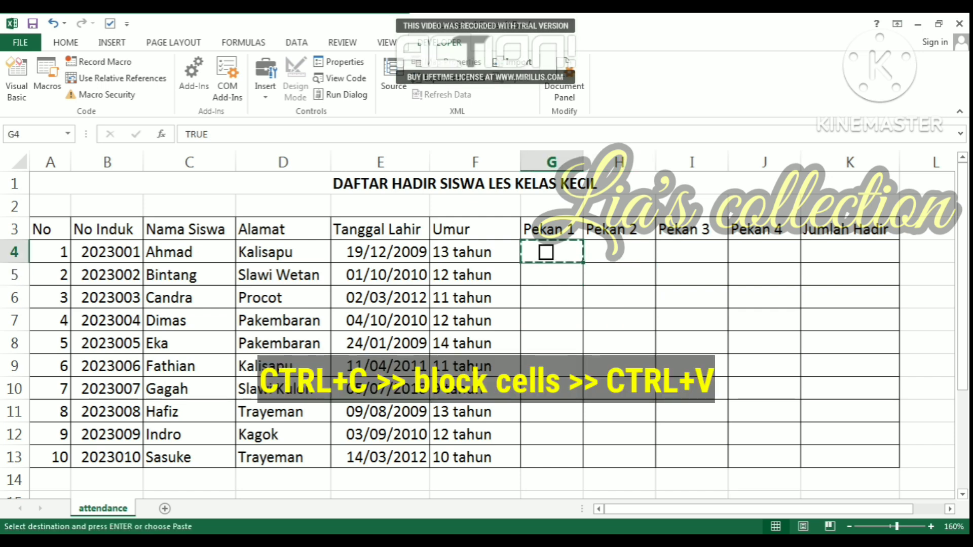
{"action": "left_click_drag", "start_coordinate": [552, 251], "coordinate": [765, 456]}
{"action": "key", "text": "ctrl+v"}
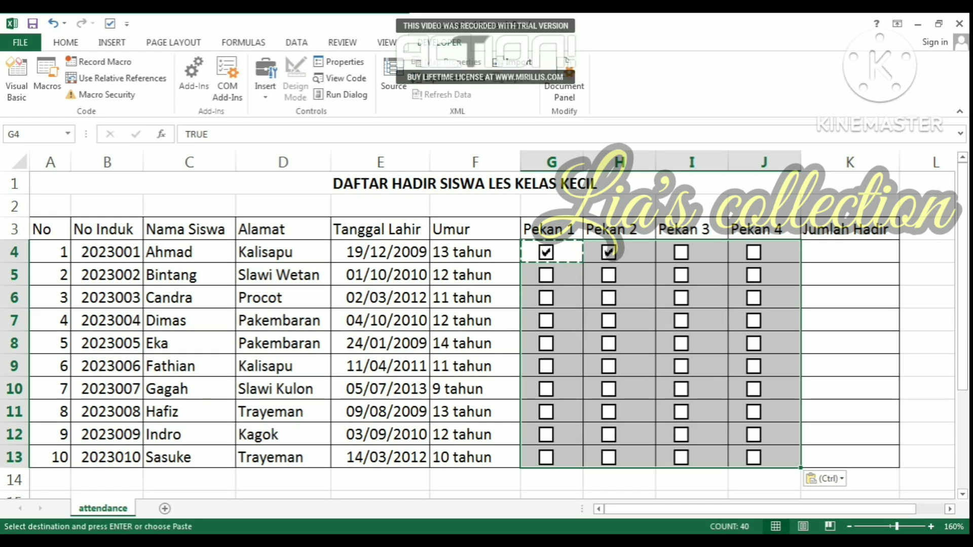
Step: Count row 4's attendance manually in K4: enter 2, tick the Pekan 3 checkbox, and change the count to 3
{"action": "left_click", "coordinate": [850, 252]}
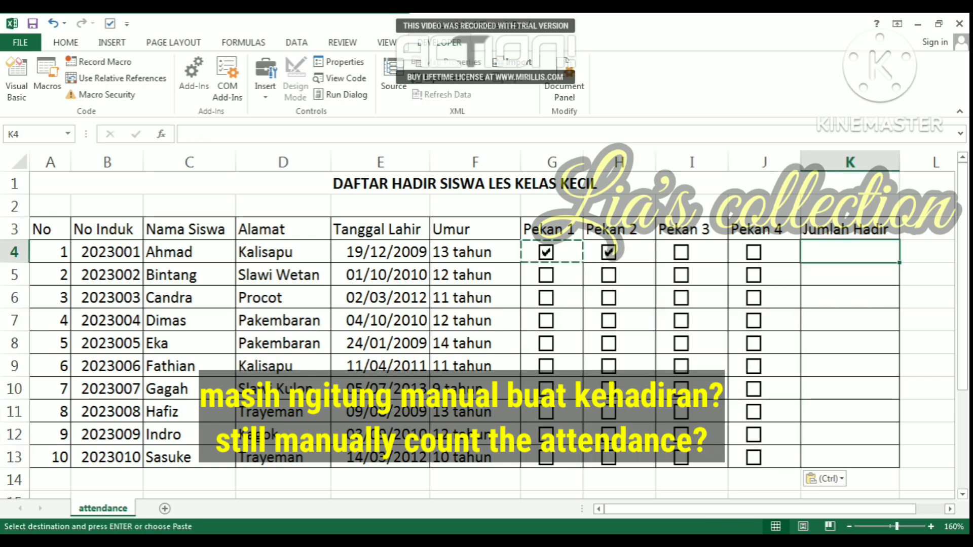
{"action": "type", "text": "2"}
{"action": "key", "text": "Return"}
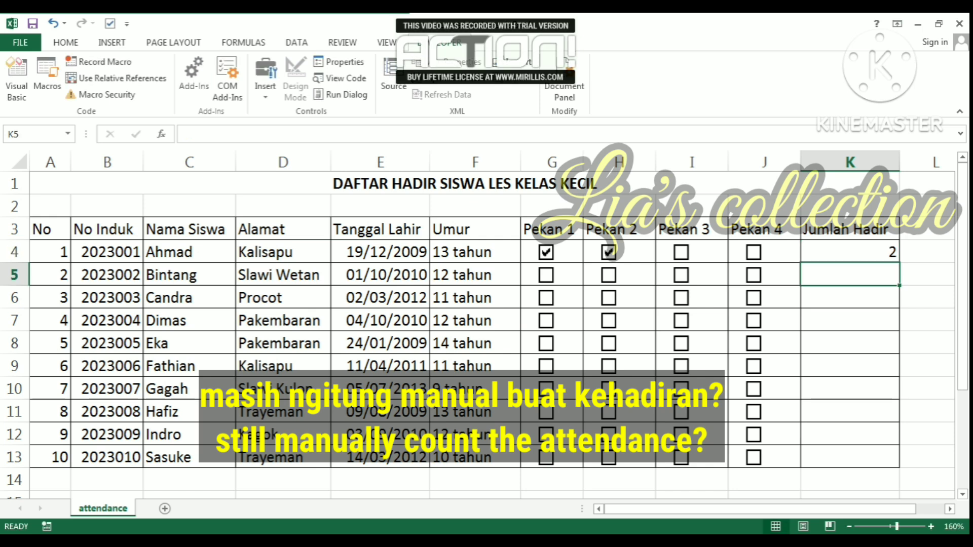
{"action": "left_click", "coordinate": [681, 253]}
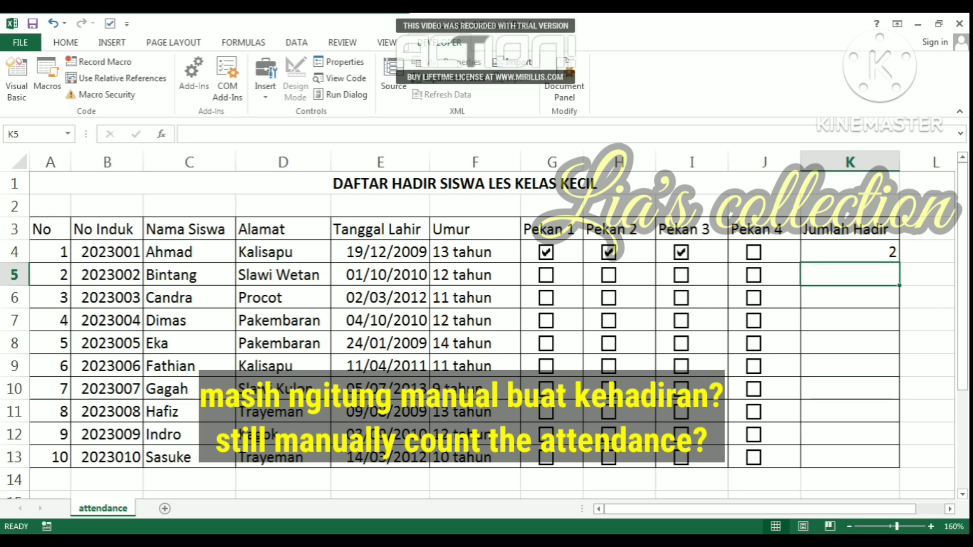
{"action": "left_click", "coordinate": [850, 252]}
{"action": "type", "text": "3"}
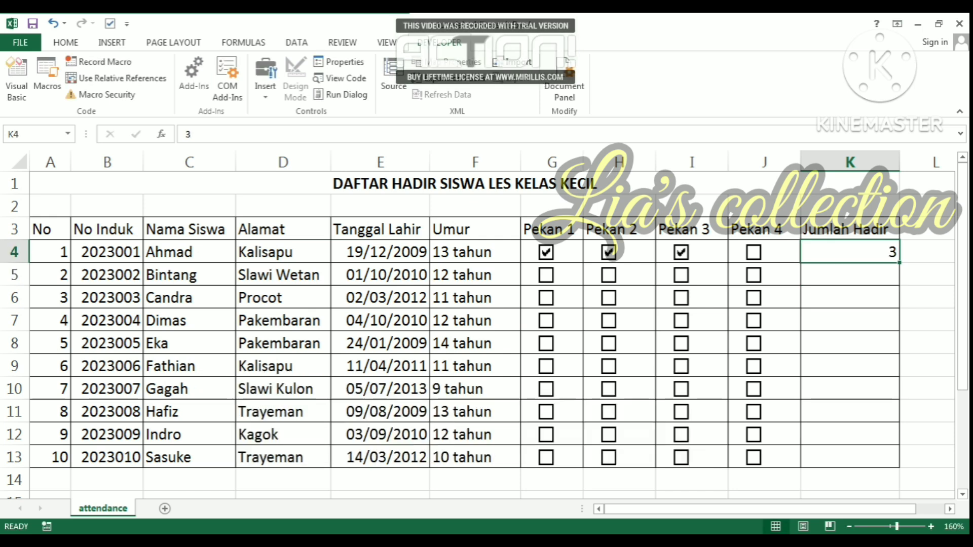
{"action": "key", "text": "Return"}
Step: Replace the manual count in K4 with =COUNTIF(G4:J4;TRUE) and fill the formula down to K13
{"action": "left_click", "coordinate": [850, 252]}
{"action": "key", "text": "Delete"}
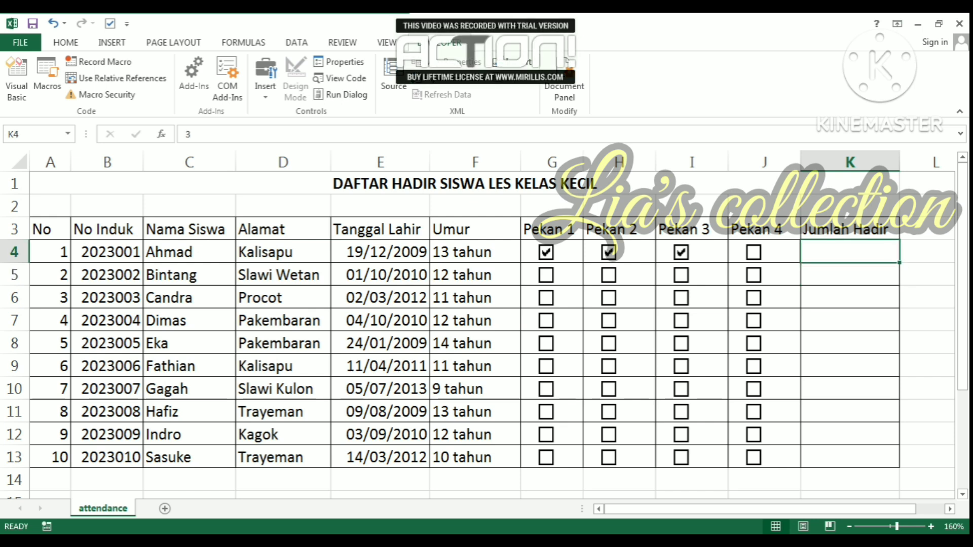
{"action": "type", "text": "=countif"}
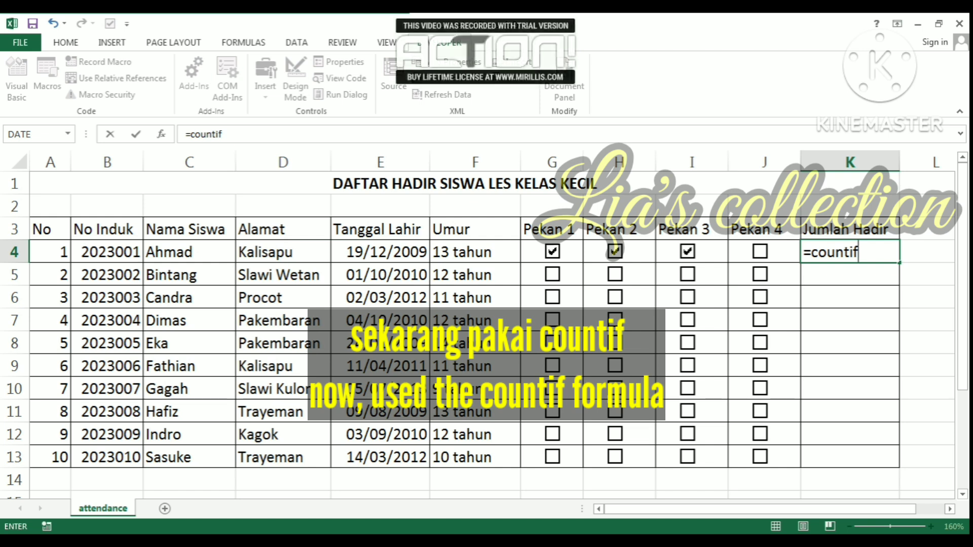
{"action": "type", "text": "9"}
{"action": "key", "text": "BackSpace"}
{"action": "type", "text": "("}
{"action": "left_click_drag", "start_coordinate": [535, 252], "coordinate": [761, 253]}
{"action": "type", "text": ";"}
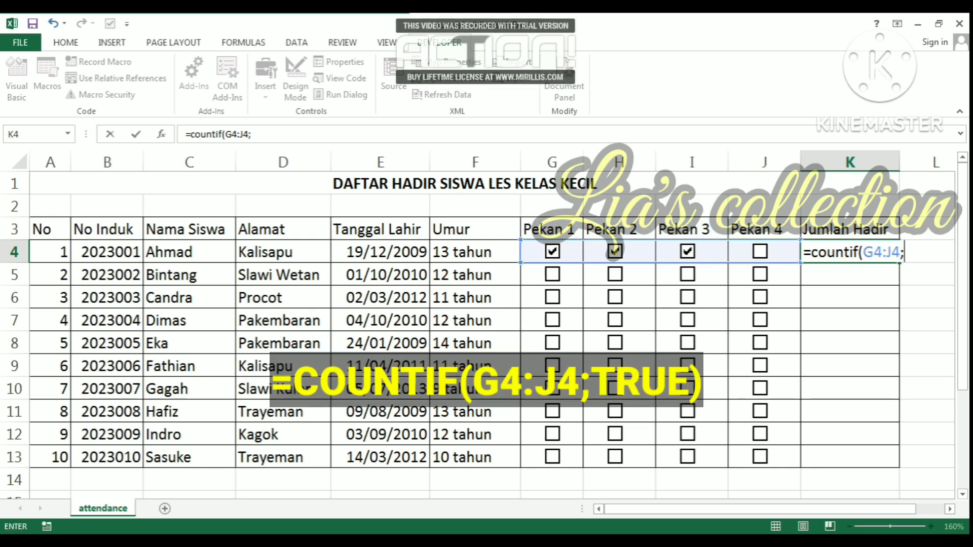
{"action": "type", "text": "true)"}
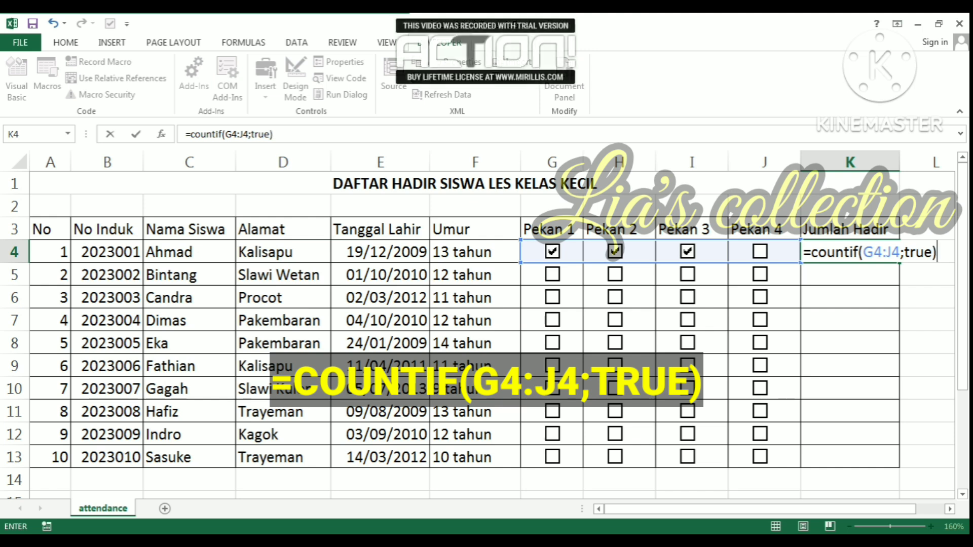
{"action": "key", "text": "Return"}
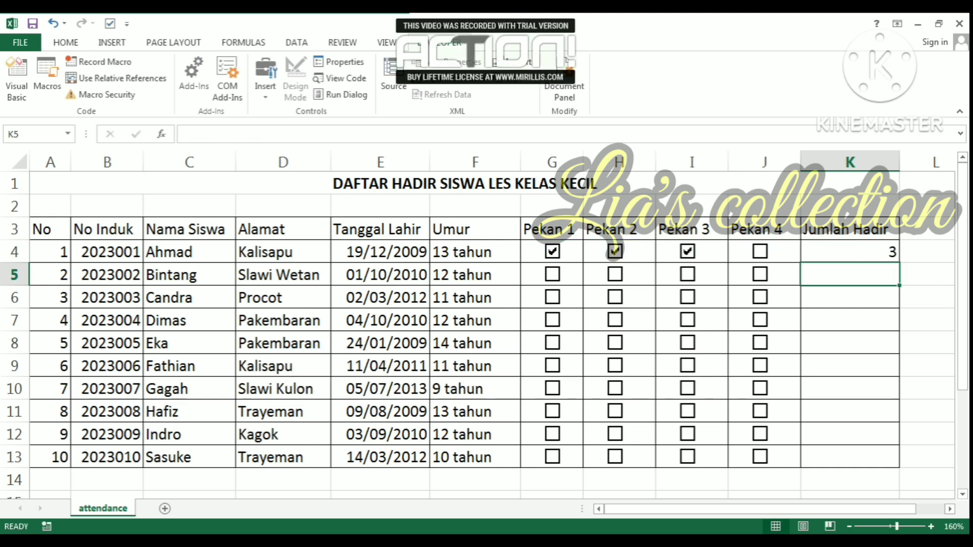
{"action": "left_click", "coordinate": [850, 252]}
{"action": "double_click", "coordinate": [900, 263]}
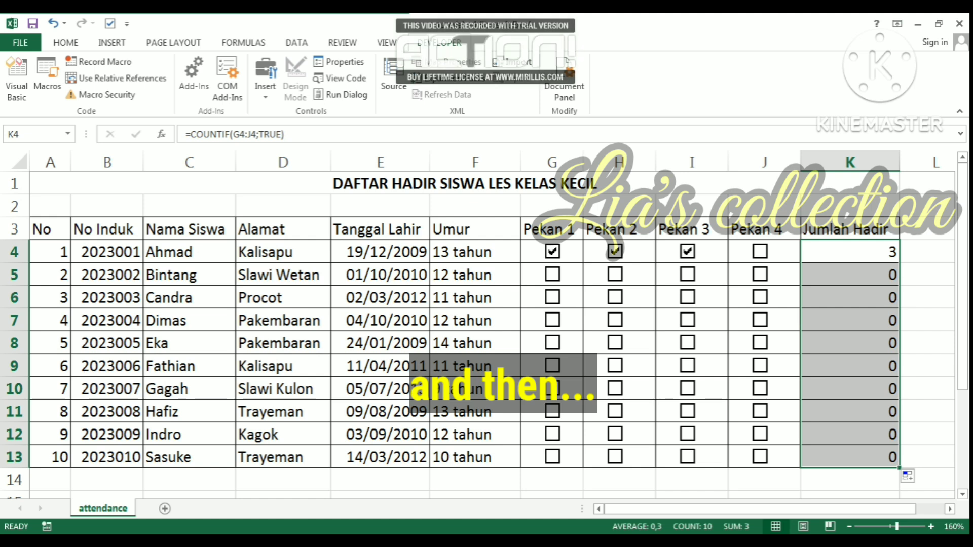
Step: Test the attendance formula by ticking Pekan 4 in row 4, Pekan 1 and 2 in row 5, and Pekan 2 in rows 6 and 7
{"action": "left_click", "coordinate": [760, 252]}
{"action": "left_click", "coordinate": [552, 274]}
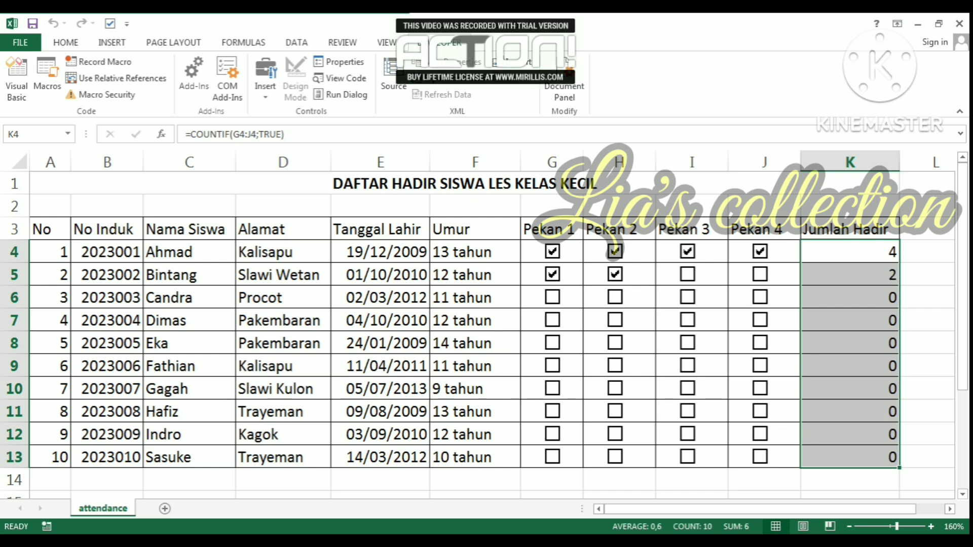
{"action": "left_click", "coordinate": [614, 297]}
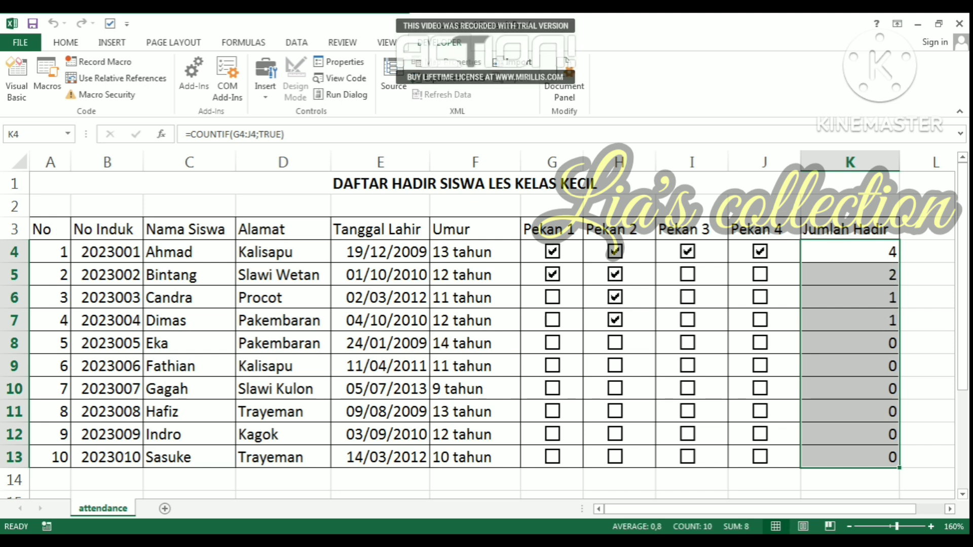
{"action": "left_click", "coordinate": [850, 480]}
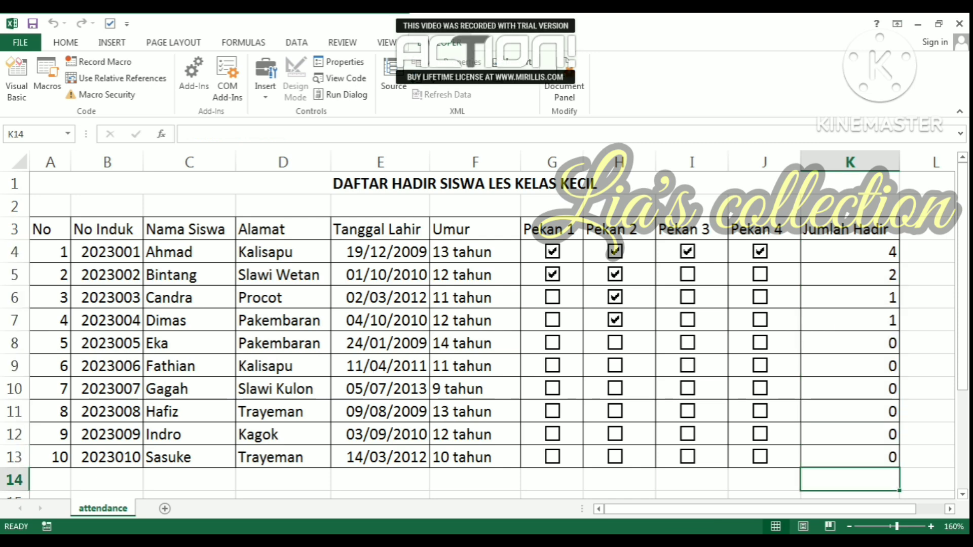